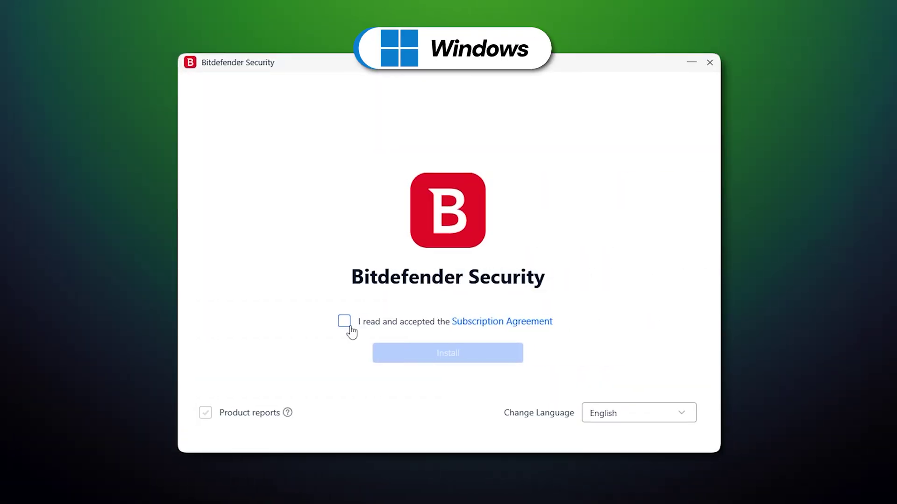
# - Accept the Subscription Agreement and start installing Bitdefender Security
pyautogui.click(347, 326)
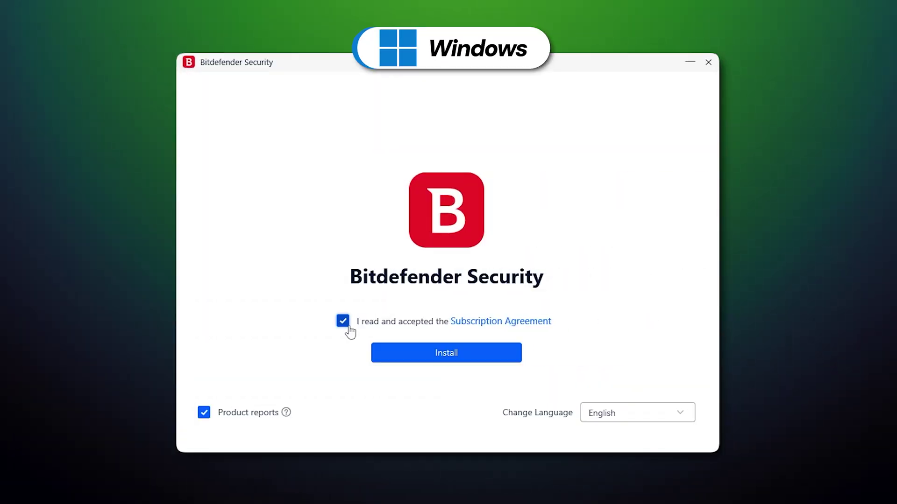
pyautogui.click(491, 360)
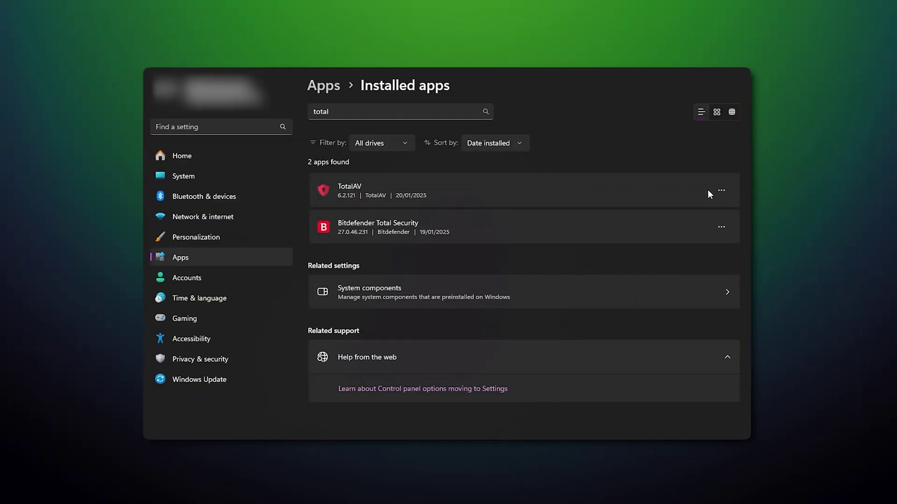
# - Remove TotalAV from the Installed apps list, confirming the uninstall
pyautogui.click(718, 190)
pyautogui.click(660, 226)
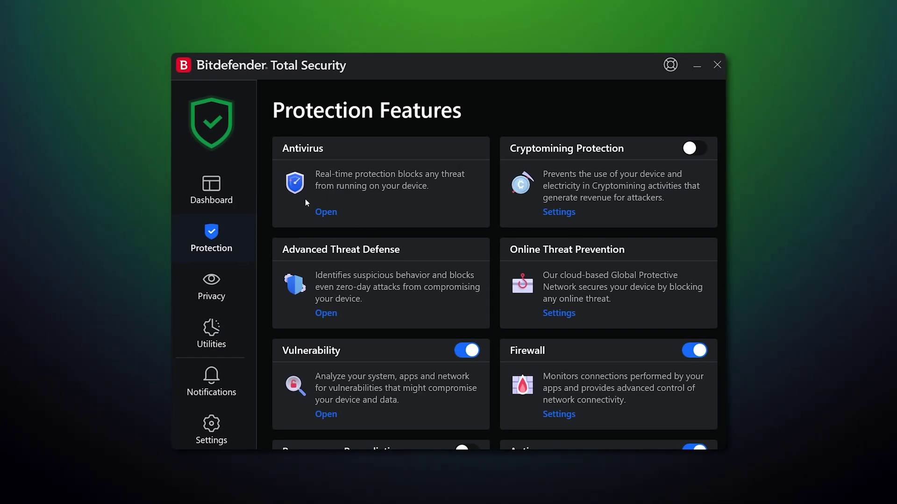
# - Run a full System Scan from the Antivirus page and acknowledge the first-scan notice
pyautogui.click(326, 213)
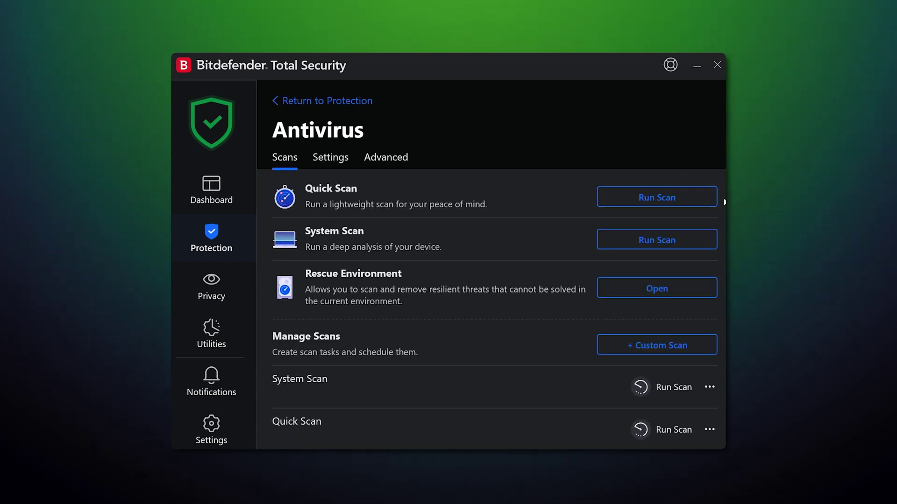
pyautogui.click(689, 243)
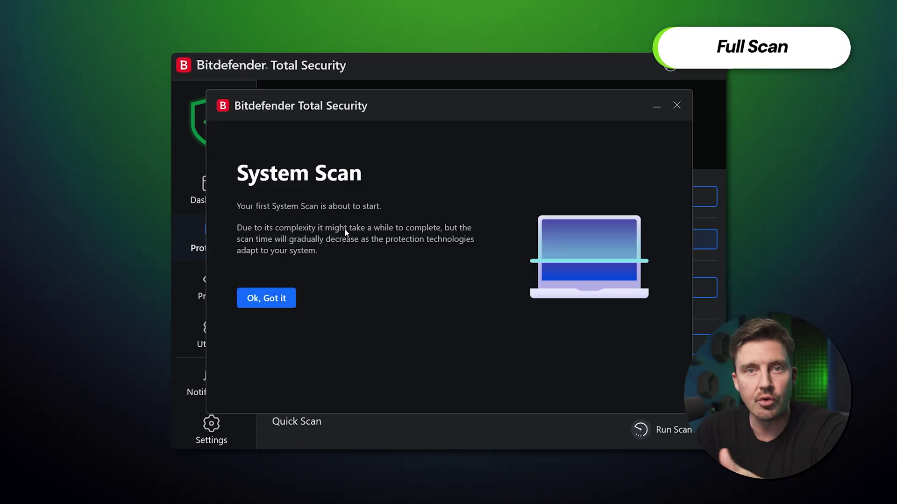
pyautogui.click(276, 294)
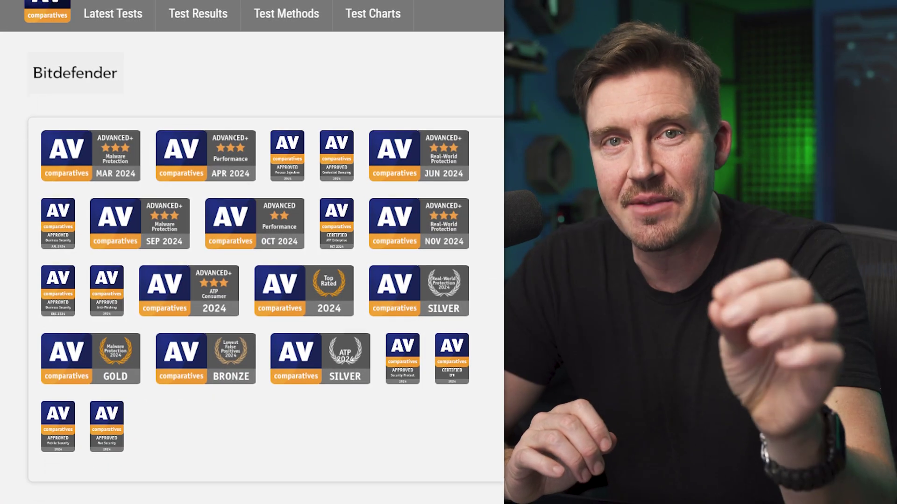
pyautogui.scroll(-6, 252, 252)
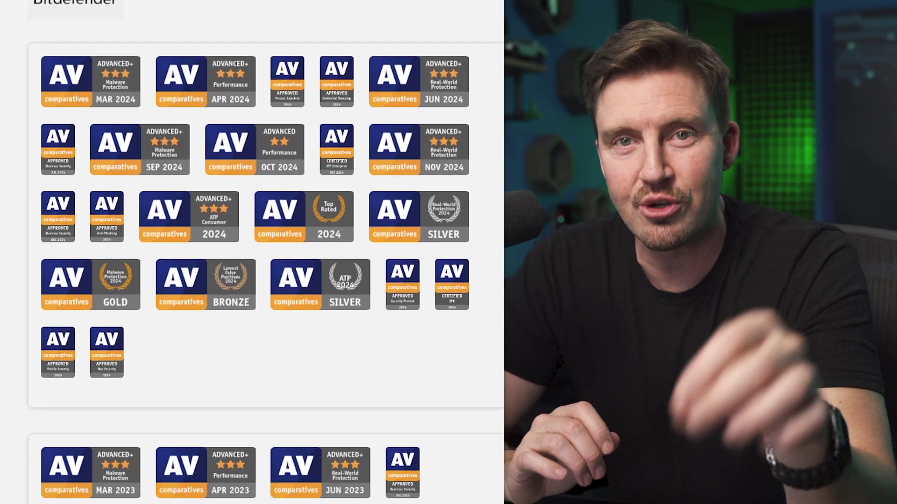
# - Scroll down the Bitdefender window while the system scan runs
pyautogui.scroll(-8, 252, 252)
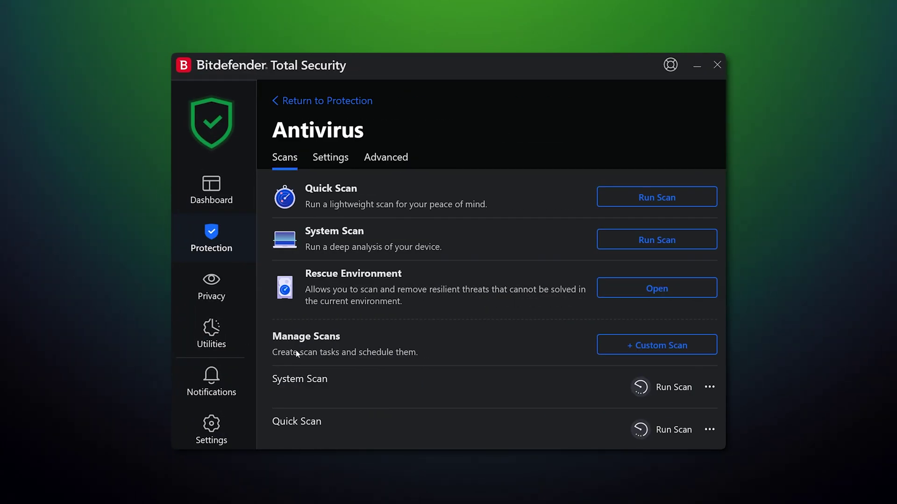
# - Start a custom scan task, then run a Vulnerability Scan and return to Protection Features
pyautogui.click(630, 351)
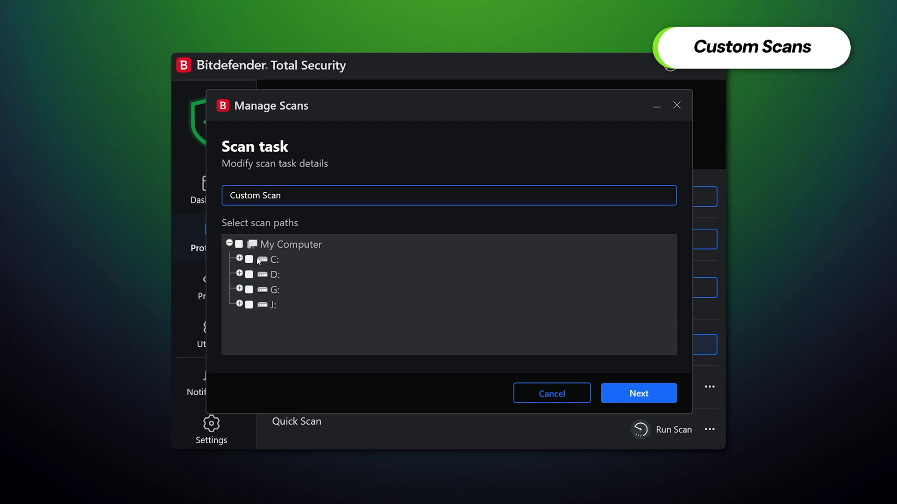
pyautogui.click(648, 391)
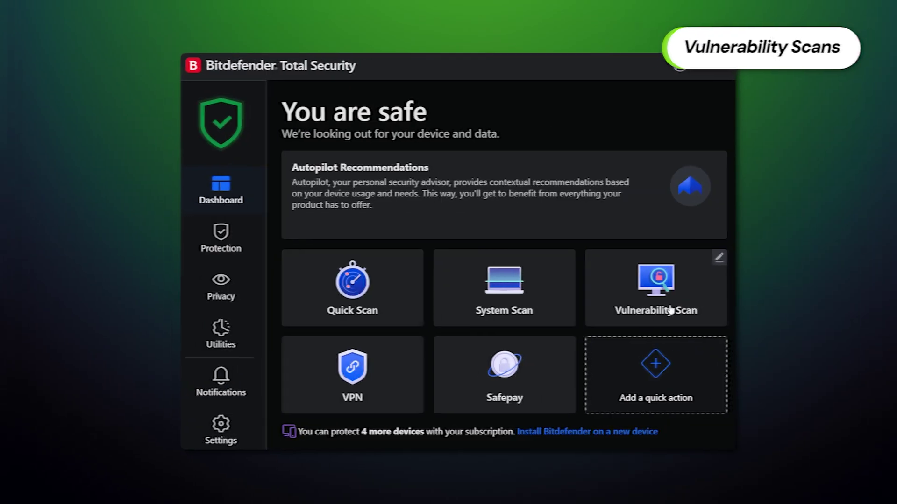
pyautogui.click(661, 309)
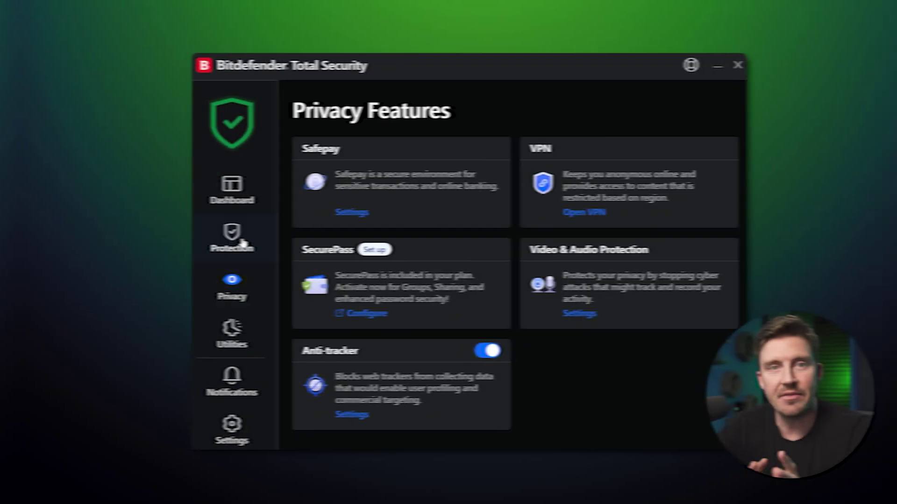
pyautogui.click(220, 241)
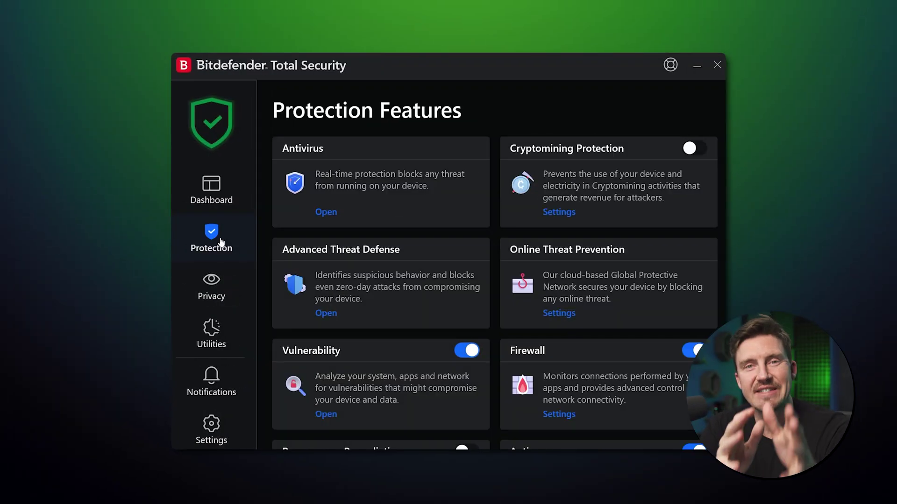
# - Review the Antivirus Advanced options, then the Advanced Threat Defense Settings tab
pyautogui.click(326, 212)
pyautogui.click(388, 159)
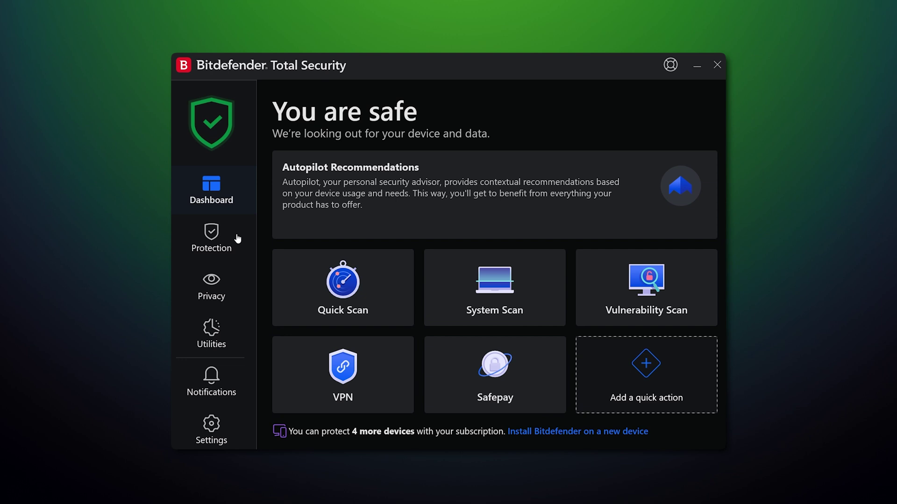
pyautogui.click(237, 239)
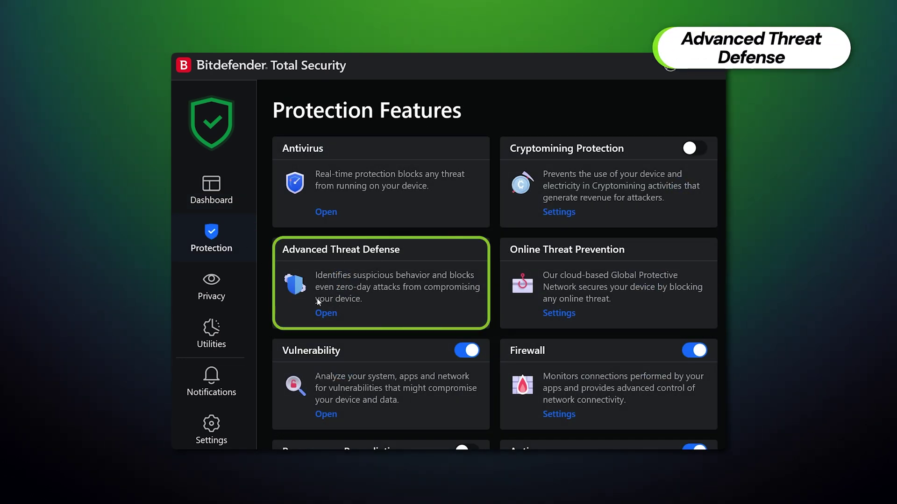
pyautogui.click(321, 313)
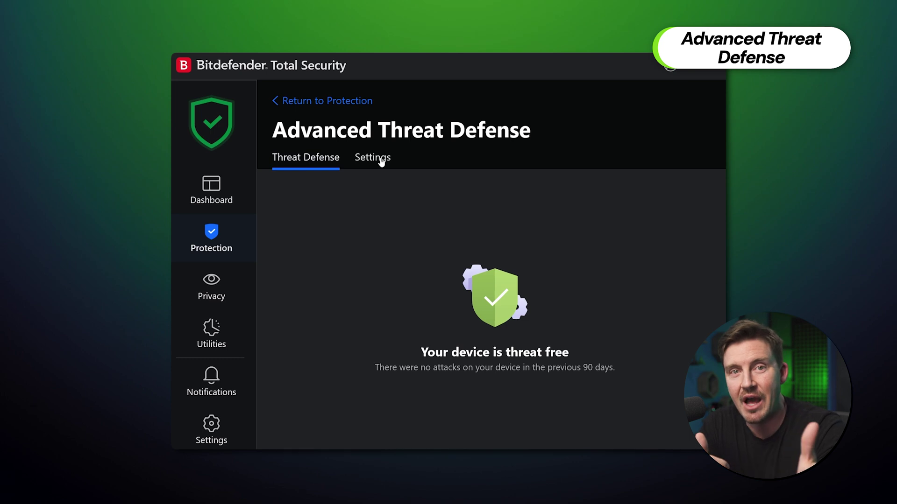
pyautogui.click(381, 162)
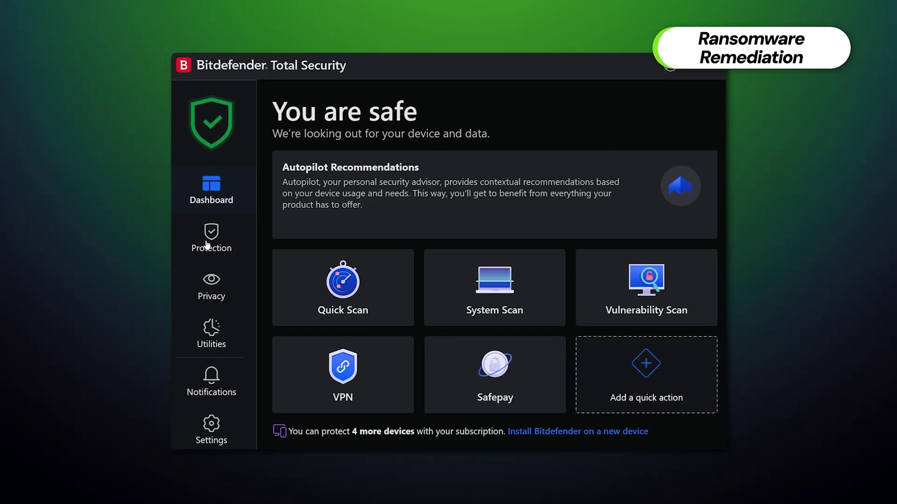
pyautogui.click(206, 244)
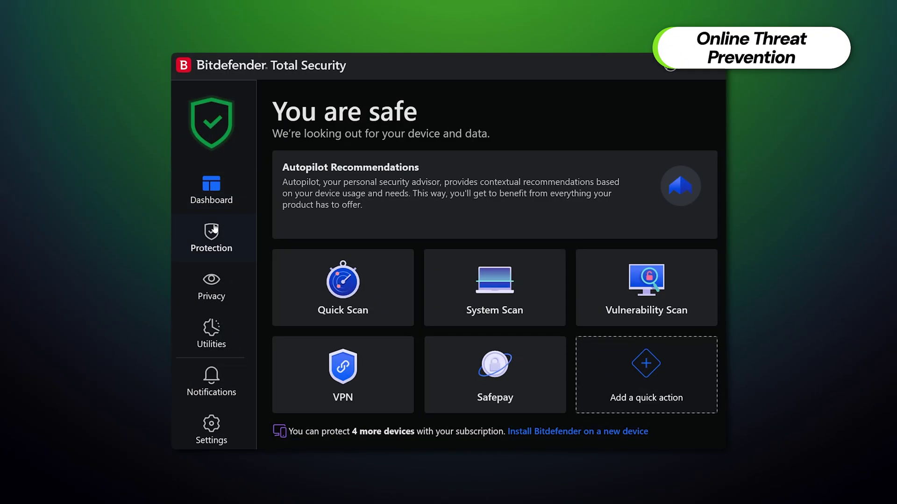
pyautogui.click(214, 231)
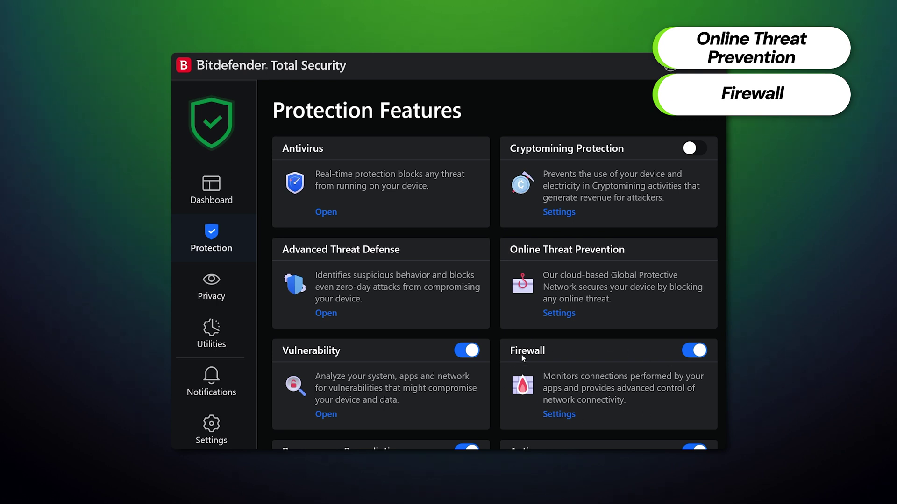
pyautogui.click(556, 317)
pyautogui.scroll(-5, 556, 316)
pyautogui.scroll(-2, 553, 317)
pyautogui.scroll(8, 551, 314)
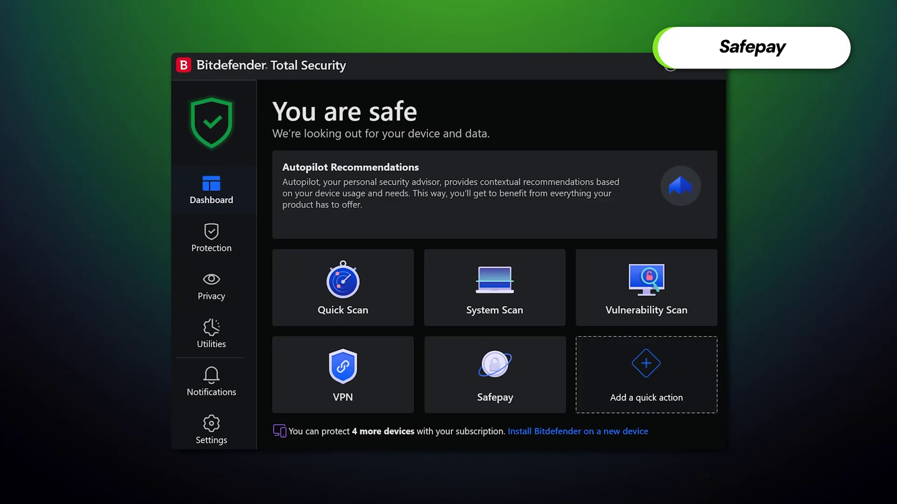
# - Open Safepay from the Privacy features and launch its secure browser
pyautogui.click(236, 305)
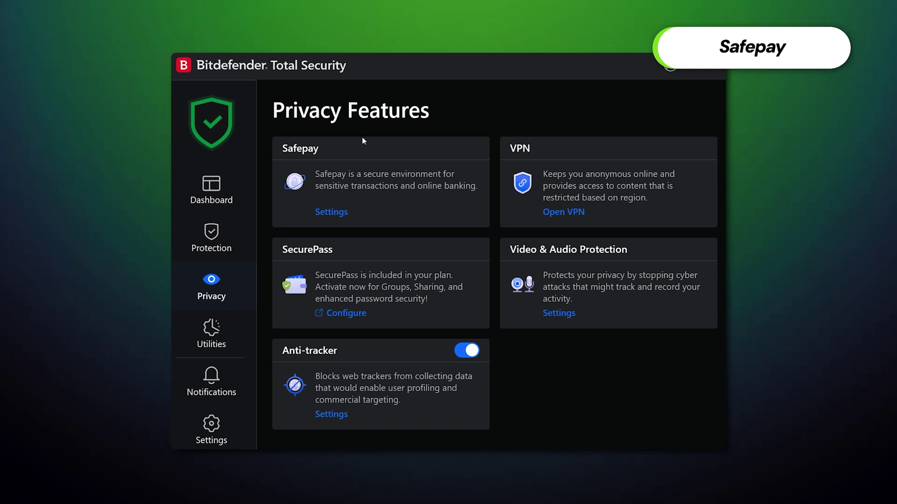
pyautogui.click(333, 214)
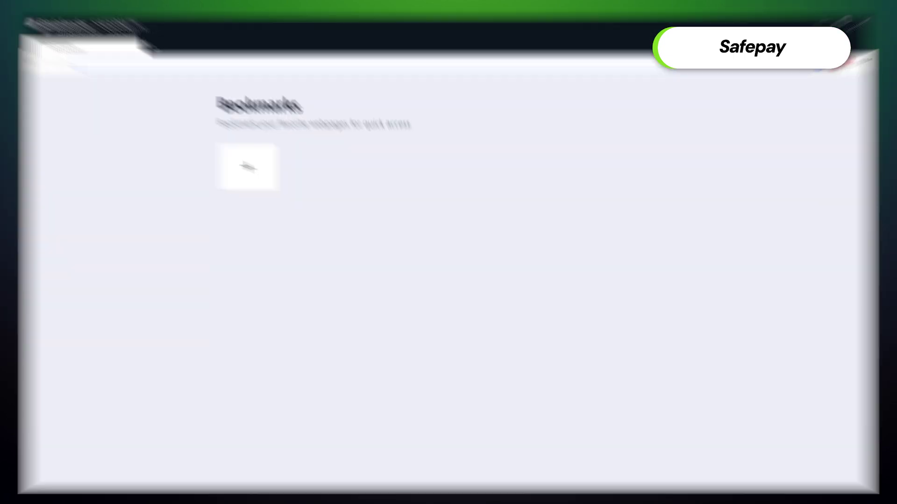
pyautogui.write('w')
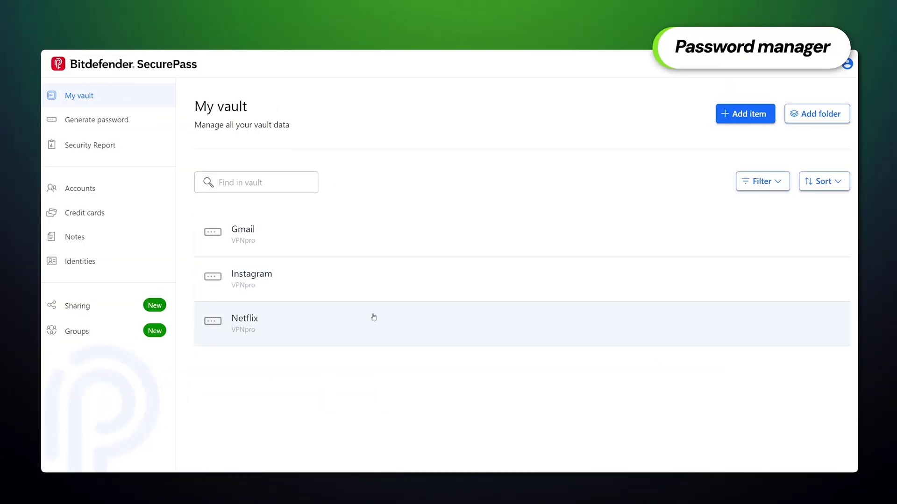
# - View SecurePass's password generator and Security Report, then autofill the Netflix sign-in
pyautogui.click(96, 120)
pyautogui.click(90, 145)
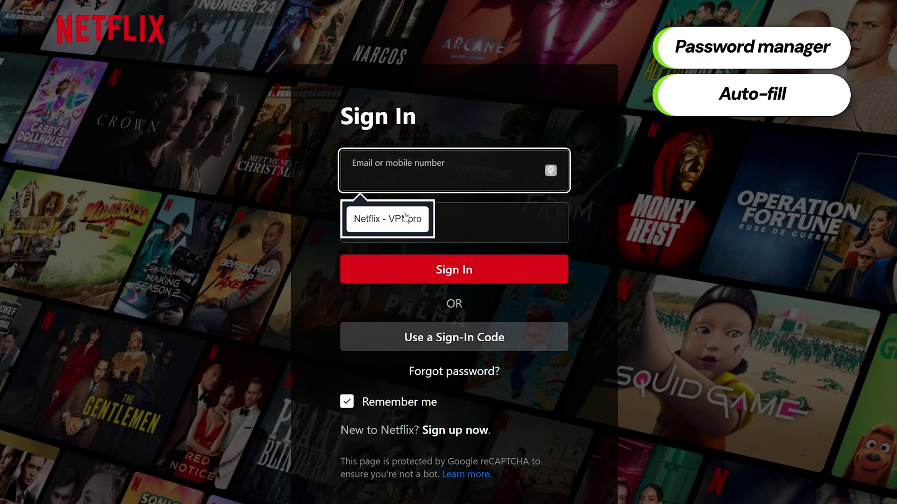
pyautogui.click(405, 218)
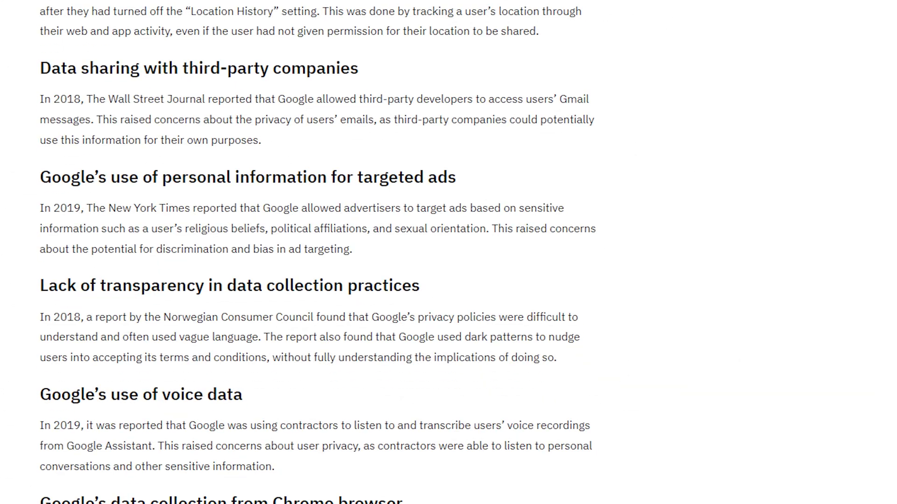
pyautogui.scroll(-9, 318, 252)
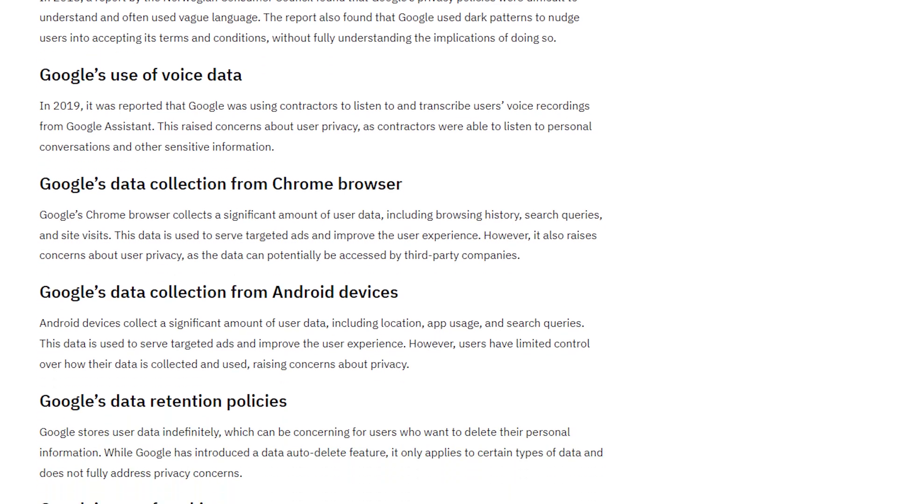
pyautogui.scroll(-7, 318, 252)
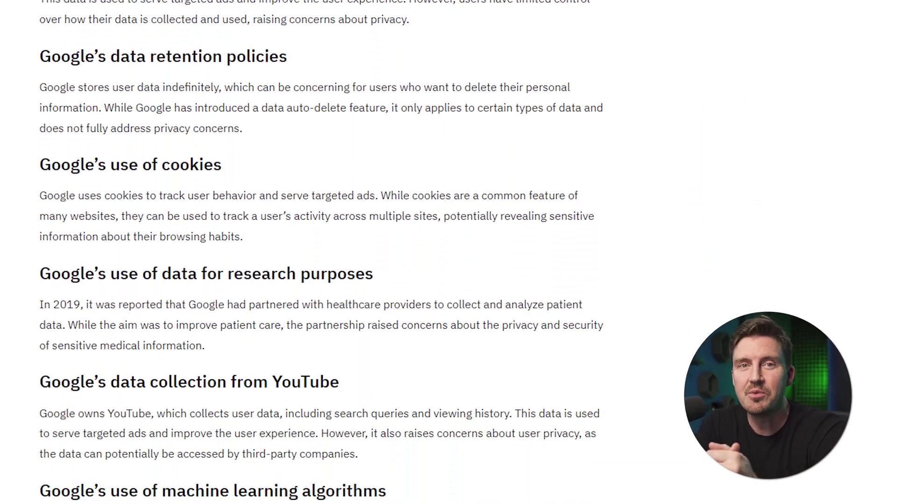
pyautogui.scroll(-1, 318, 252)
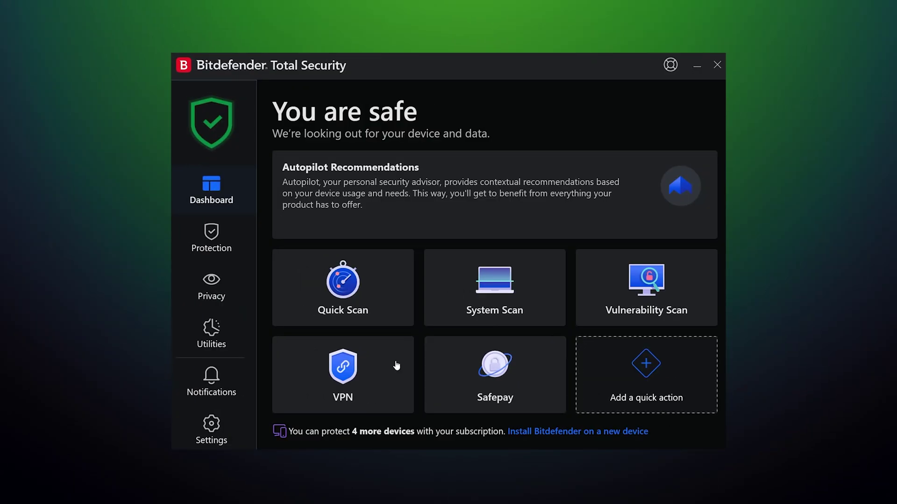
# - Launch Bitdefender VPN from the VPN card on the Privacy page
pyautogui.click(217, 294)
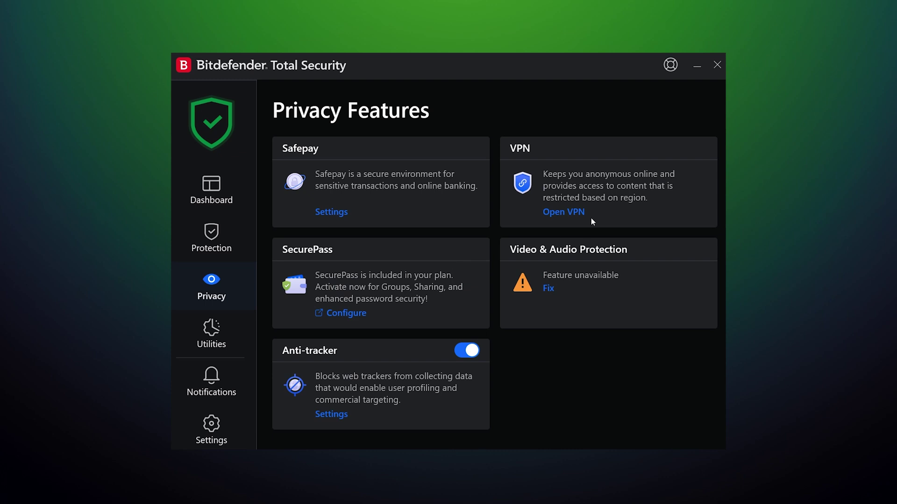
pyautogui.click(578, 210)
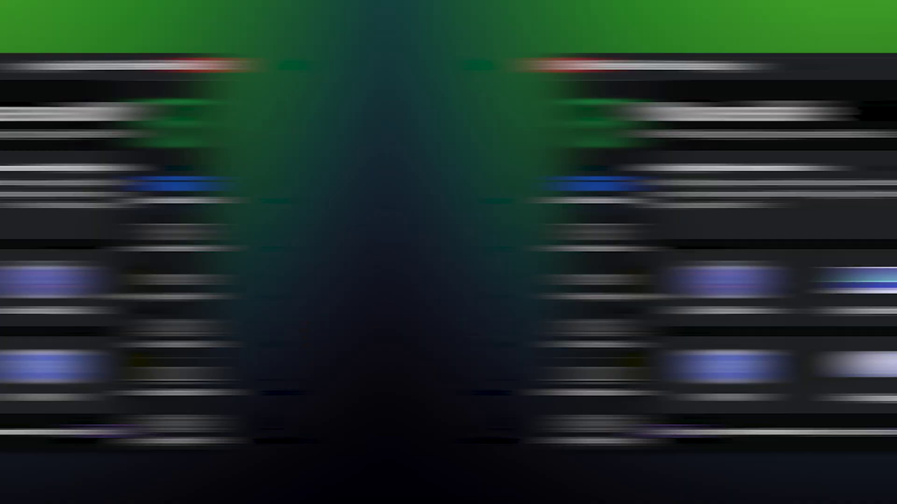
# - Go to the Privacy page and open the Anti-tracker settings
pyautogui.click(244, 296)
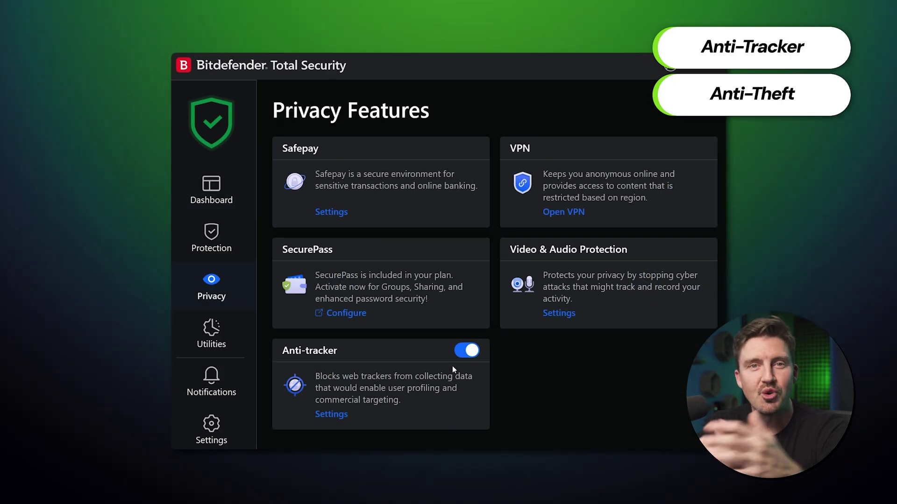
pyautogui.click(331, 414)
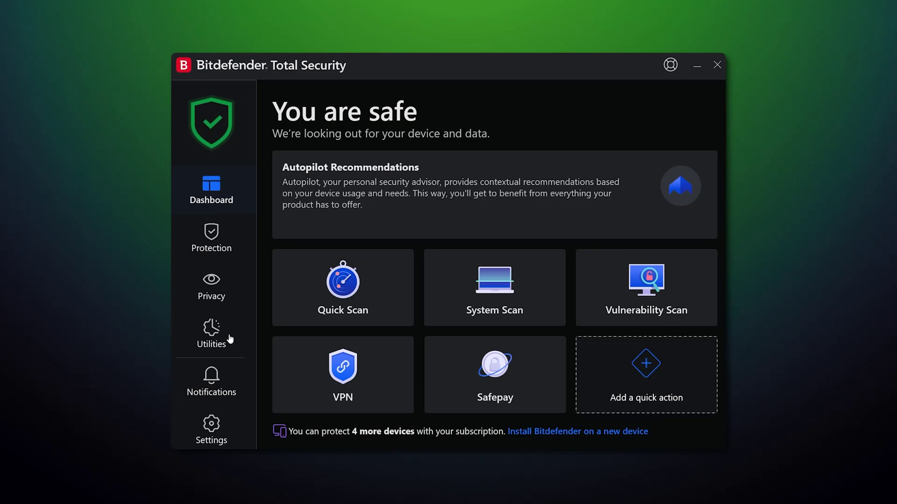
# - Launch OneClick Optimizer from Utilities to find 2.62 GB of disk, registry and privacy junk
pyautogui.click(230, 338)
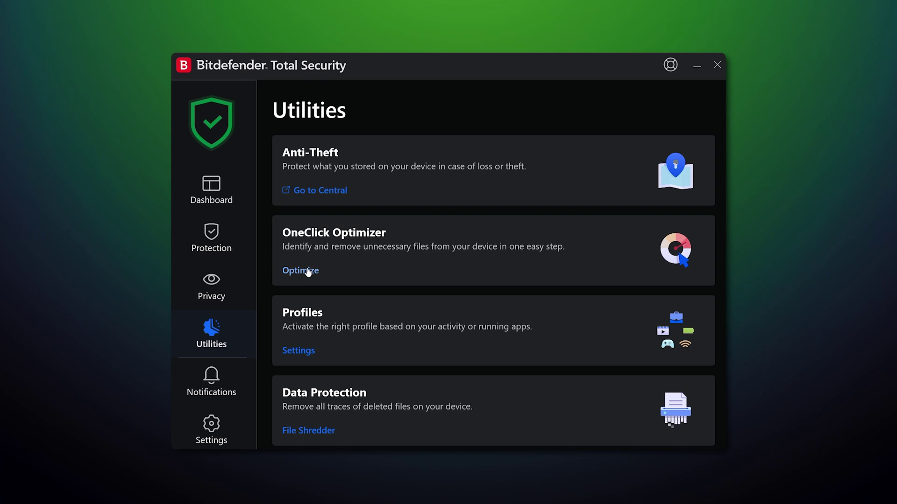
pyautogui.click(308, 271)
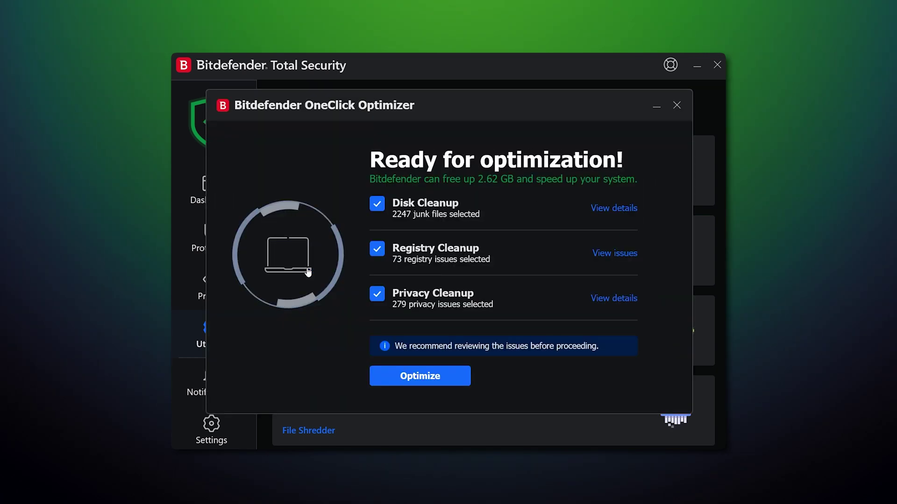